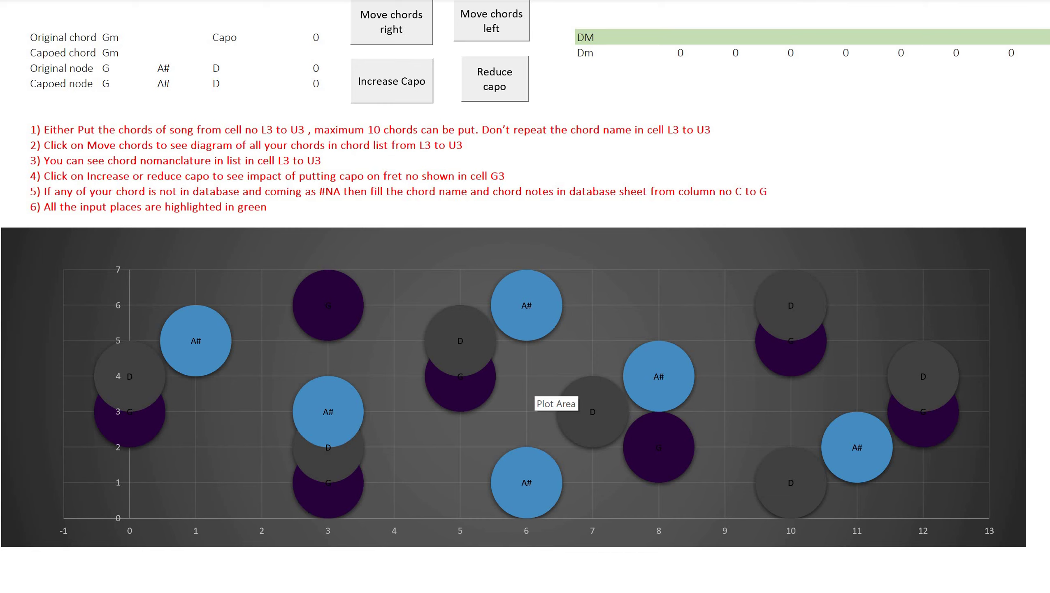
- Set chord cell L3 to Gm from its dropdown list, then advance the fretboard chart one chord
{"action": "left_click", "coordinate": [602, 37]}
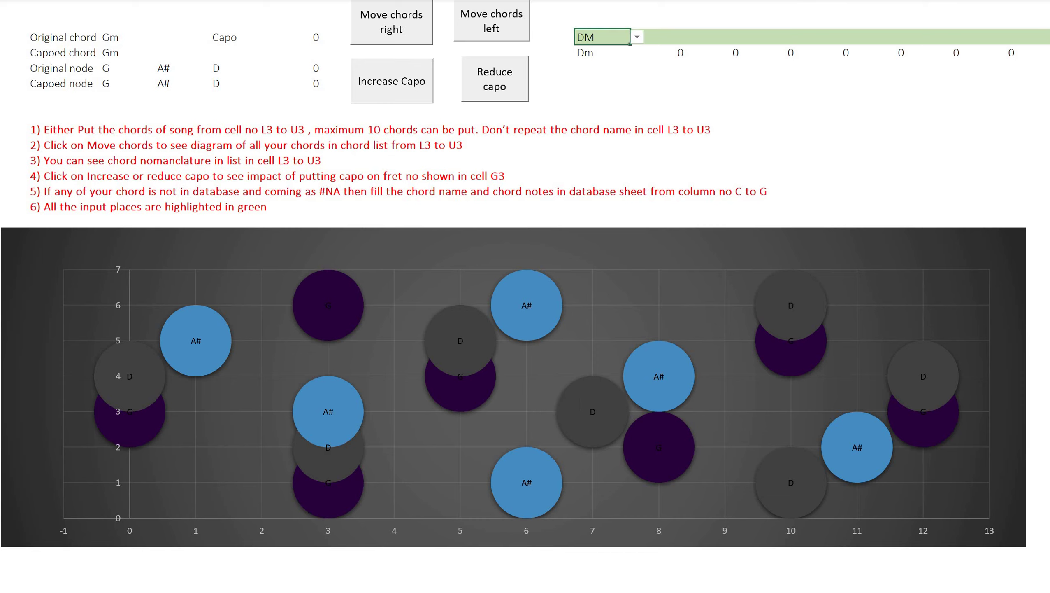
{"action": "key", "text": "alt+Down"}
{"action": "key", "text": "Down"}
{"action": "key", "text": "Down"}
{"action": "key", "text": "Down"}
{"action": "key", "text": "Down"}
{"action": "key", "text": "Down"}
{"action": "key", "text": "Down"}
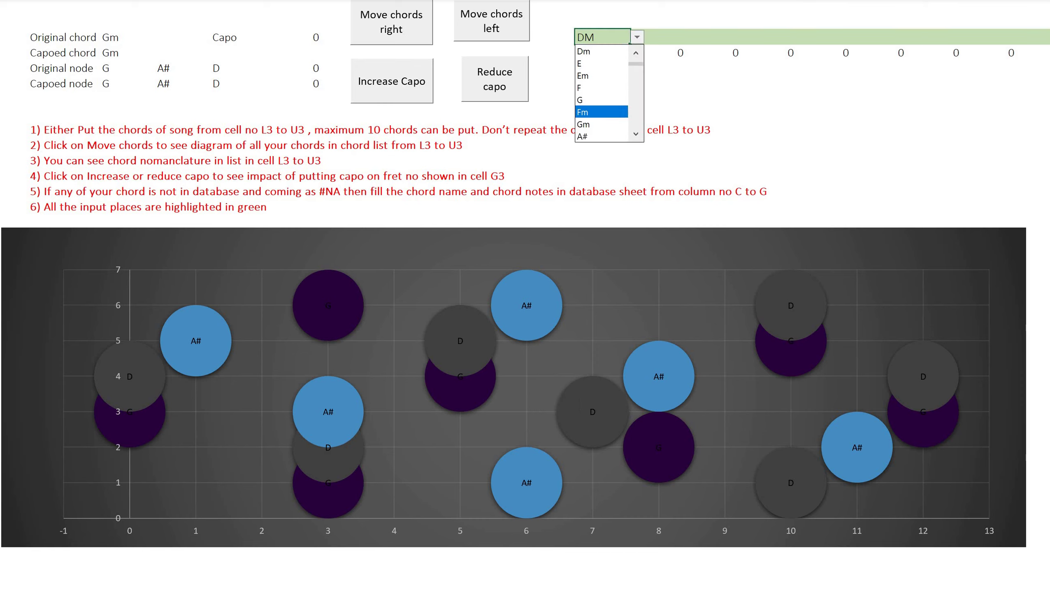
{"action": "key", "text": "Return"}
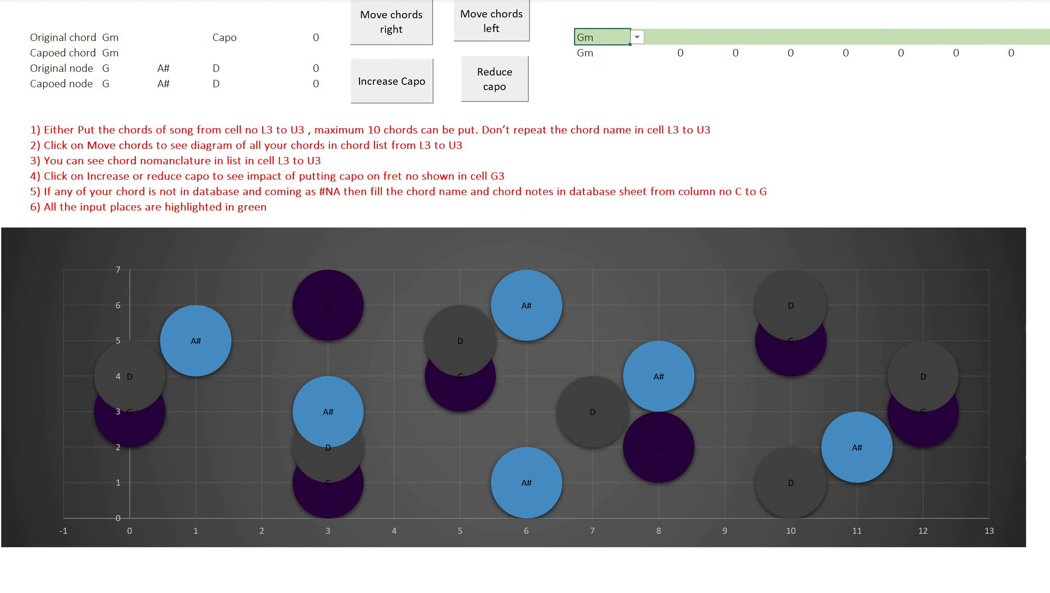
{"action": "left_click", "coordinate": [391, 22]}
- Examine the note bubbles plotted on the fretboard chart
{"action": "mouse_move", "coordinate": [440, 365]}
{"action": "mouse_move", "coordinate": [526, 343]}
- Enter DM, C, A#, A and Gm across cells L3 to P3, one chord per cell
{"action": "type", "text": "DM"}
{"action": "key", "text": "Tab"}
{"action": "type", "text": "C"}
{"action": "key", "text": "Tab"}
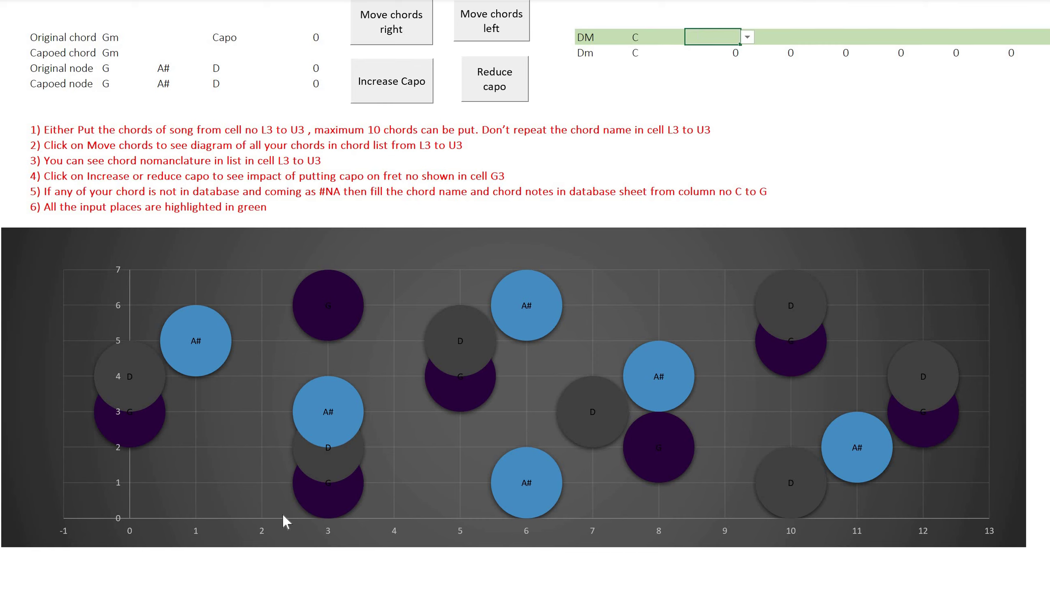
{"action": "type", "text": "A#"}
{"action": "key", "text": "Tab"}
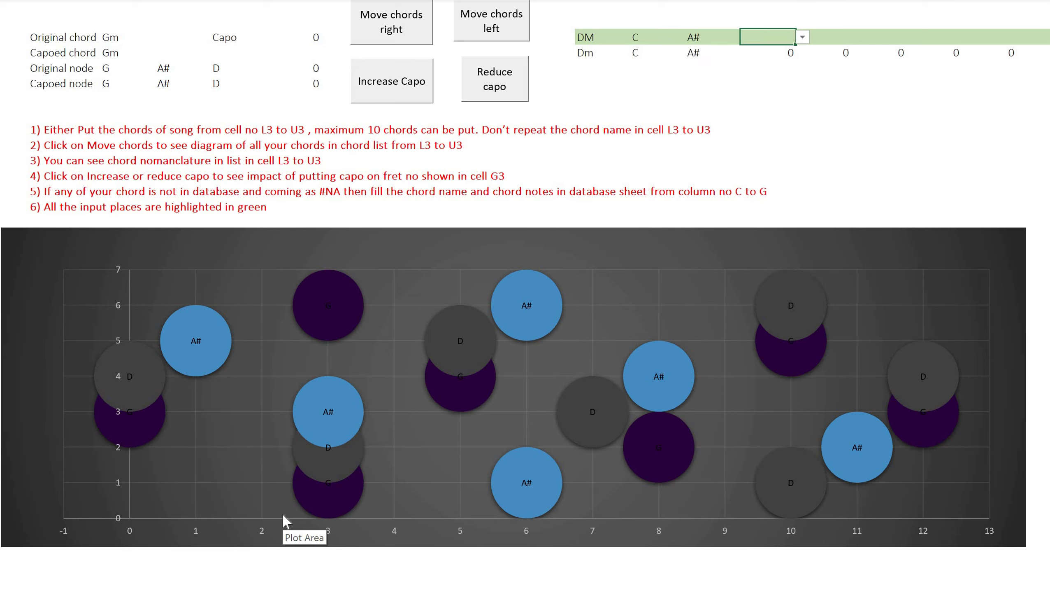
{"action": "type", "text": "A"}
{"action": "key", "text": "Tab"}
{"action": "type", "text": "Gm"}
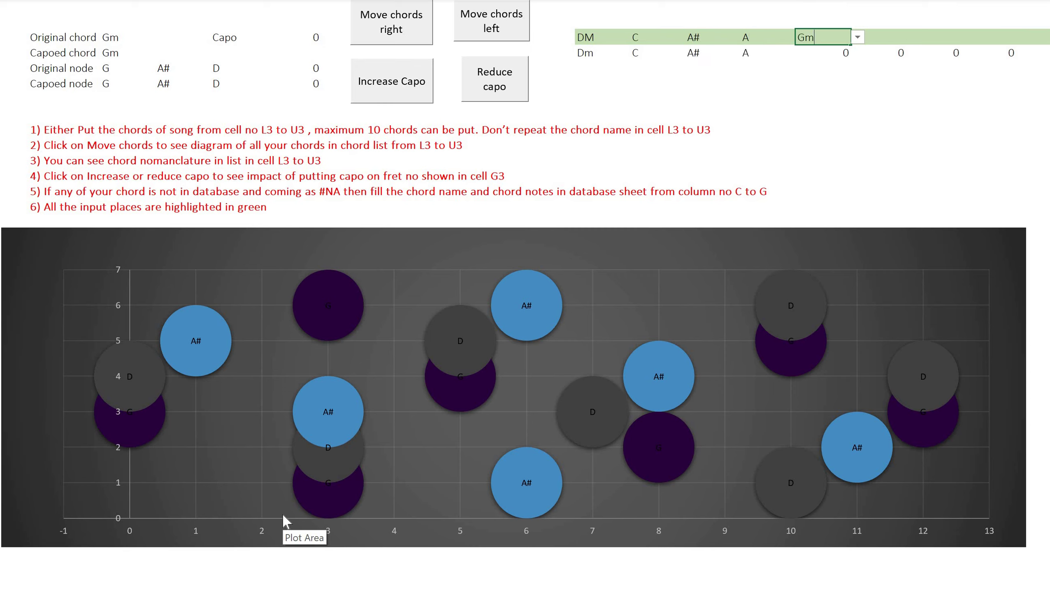
{"action": "key", "text": "Tab"}
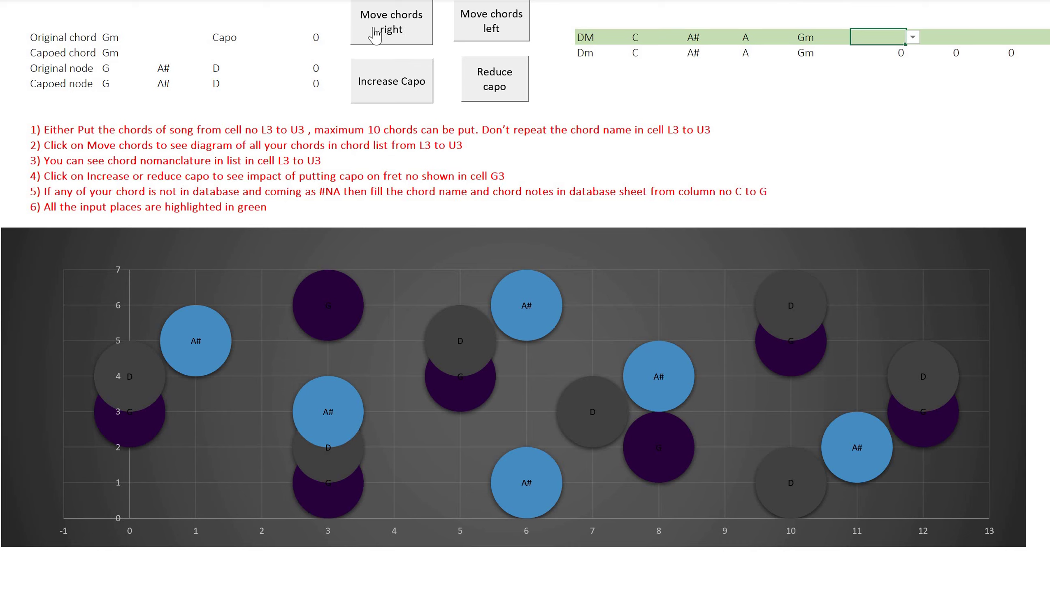
- Step the fretboard chart back two chords to A#
{"action": "left_click", "coordinate": [490, 22]}
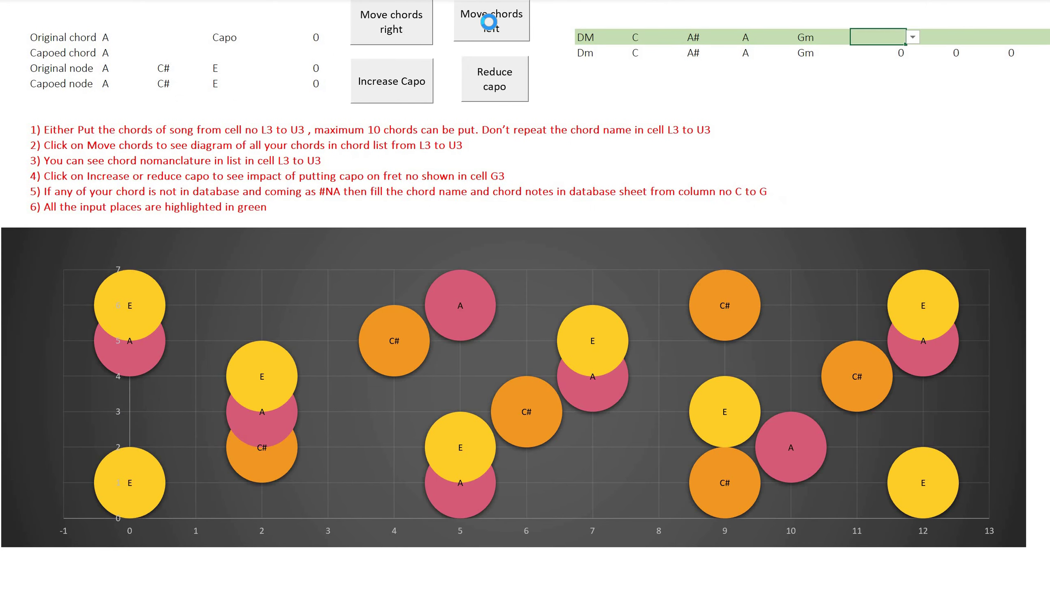
{"action": "left_click", "coordinate": [489, 21]}
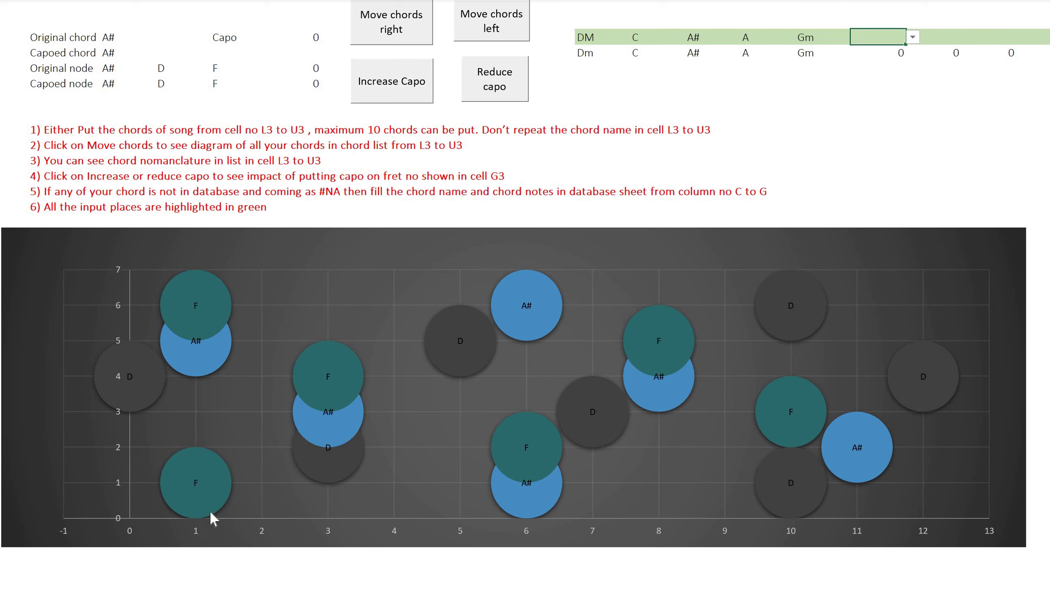
{"action": "mouse_move", "coordinate": [209, 509]}
- Raise the capo one fret at a time from 0 up to fret 4
{"action": "left_click", "coordinate": [409, 92]}
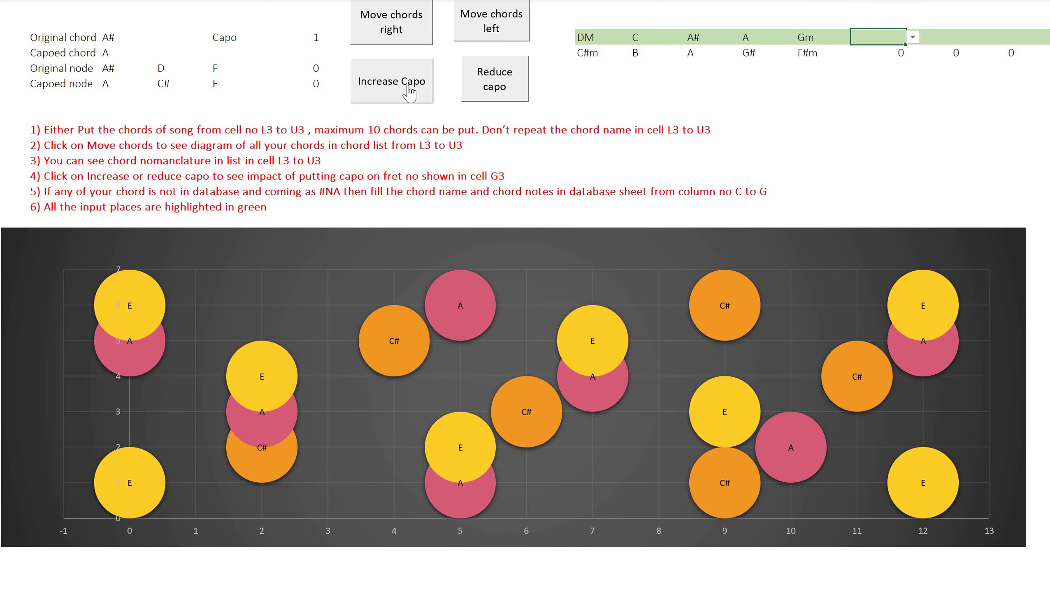
{"action": "left_click", "coordinate": [409, 92]}
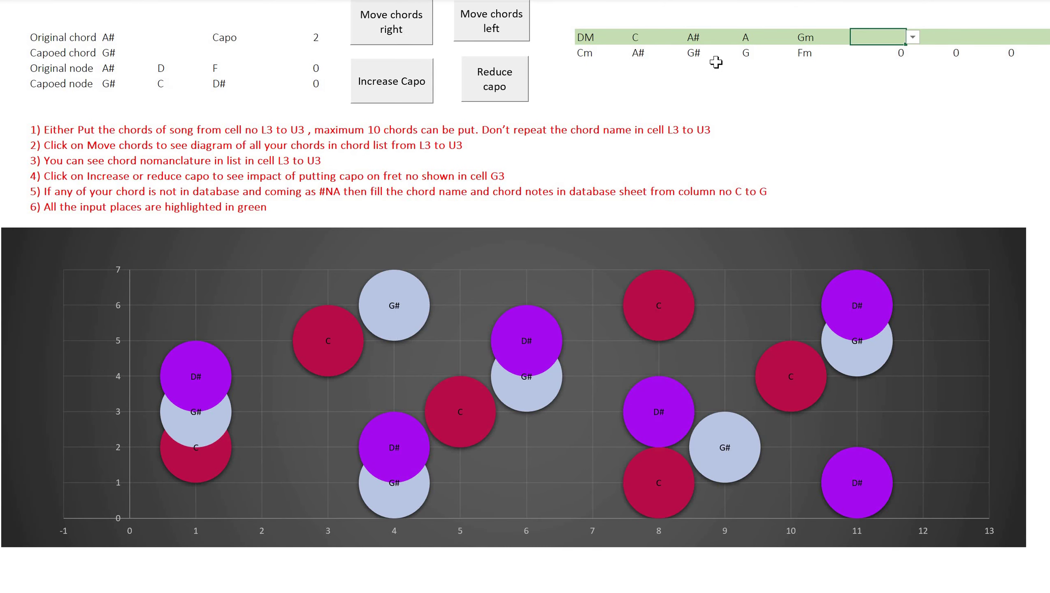
{"action": "left_click", "coordinate": [418, 86]}
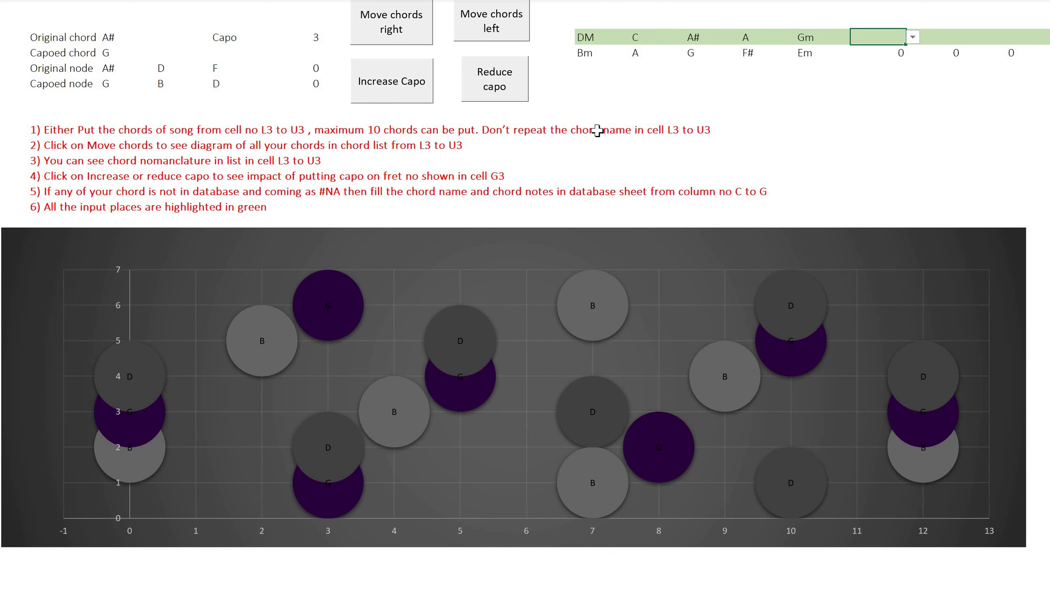
{"action": "left_click", "coordinate": [425, 79]}
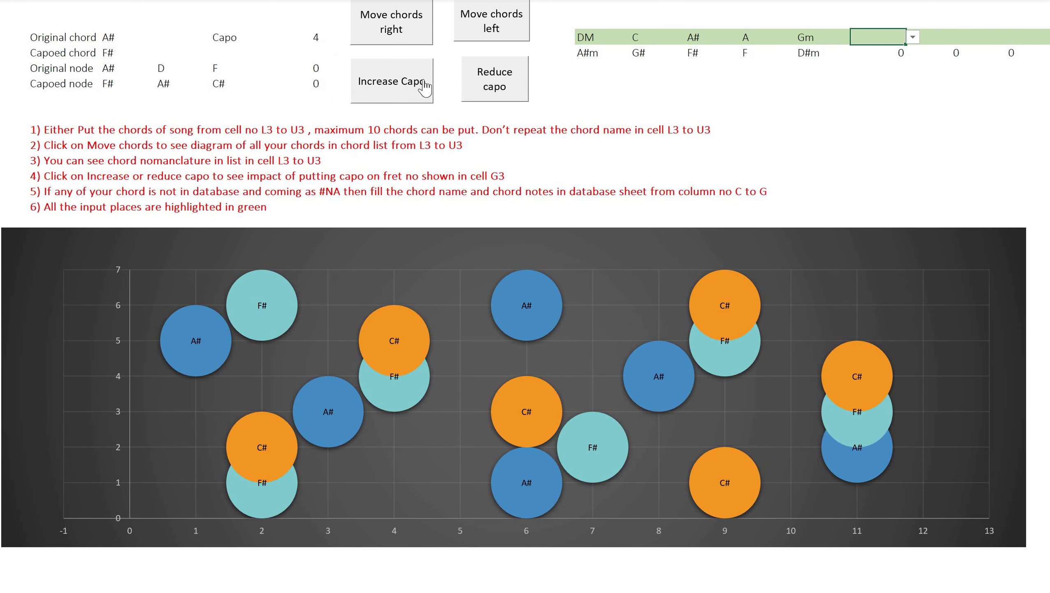
- Raise the capo one more fret to 5, giving Am, G, F, E, Dm
{"action": "left_click", "coordinate": [424, 83]}
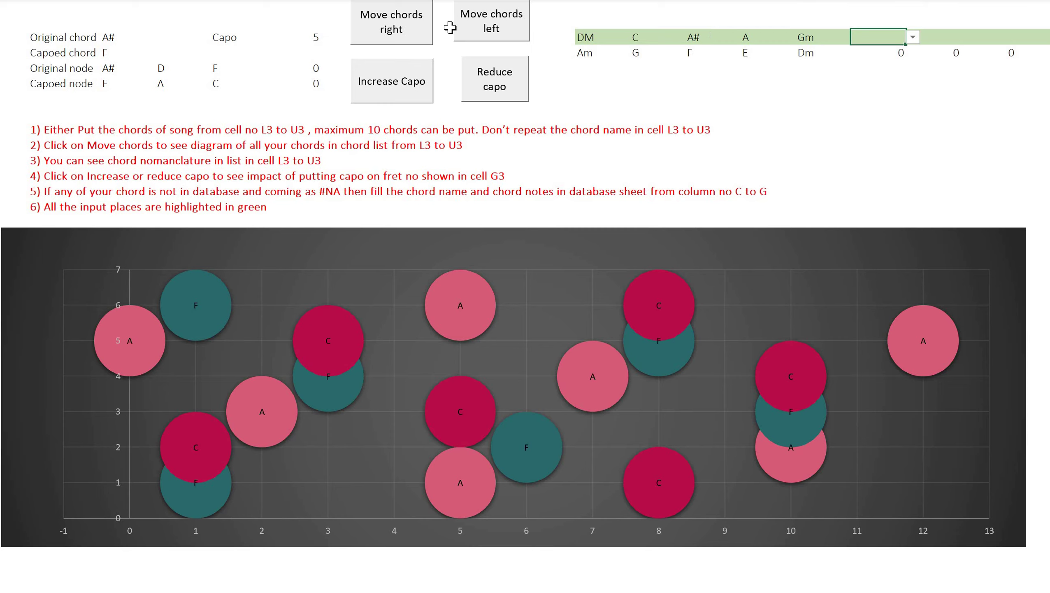
- Lower the capo from 5 back to 0, then move to the chord-fret and lyrics sheet
{"action": "left_click", "coordinate": [493, 86]}
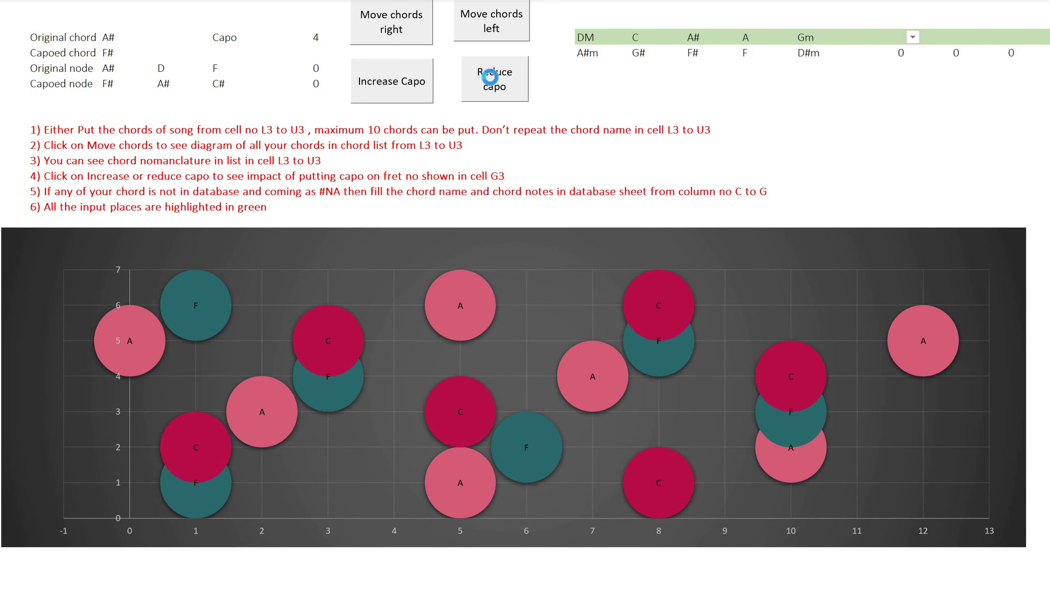
{"action": "left_click", "coordinate": [492, 85]}
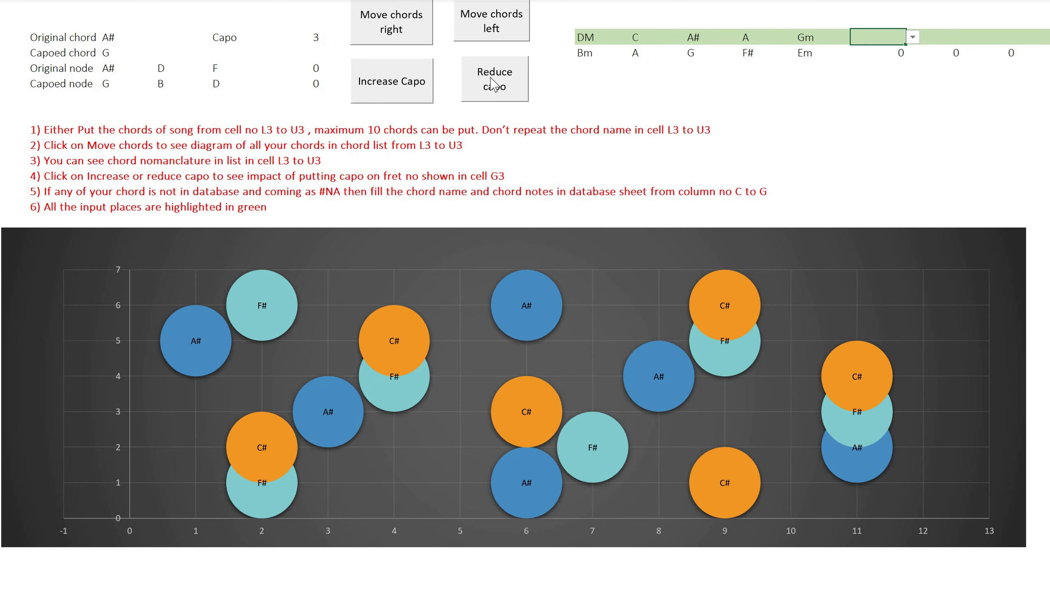
{"action": "left_click", "coordinate": [492, 85]}
{"action": "left_click", "coordinate": [493, 85]}
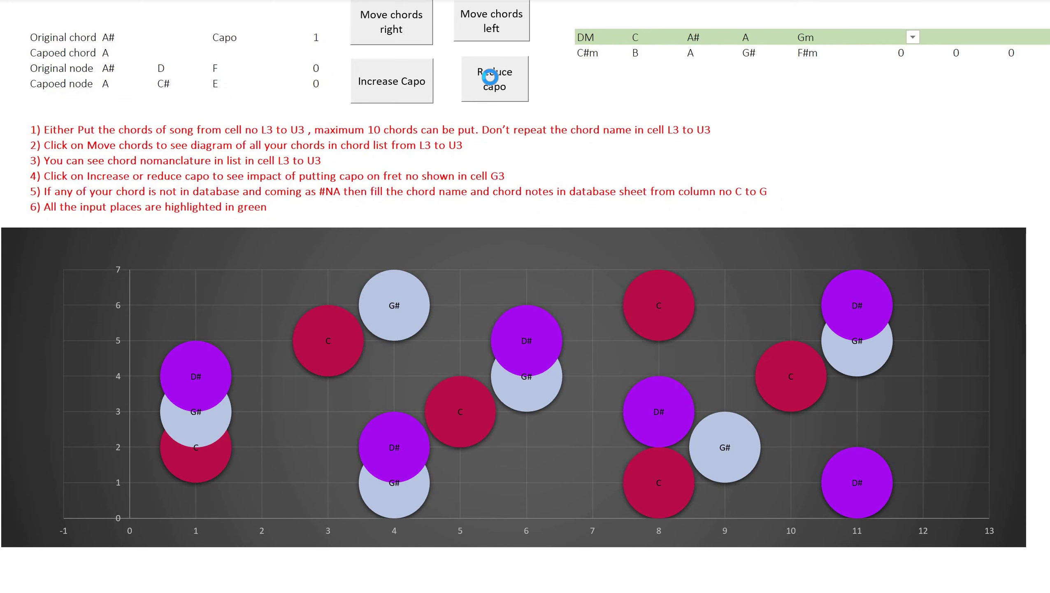
{"action": "left_click", "coordinate": [490, 78]}
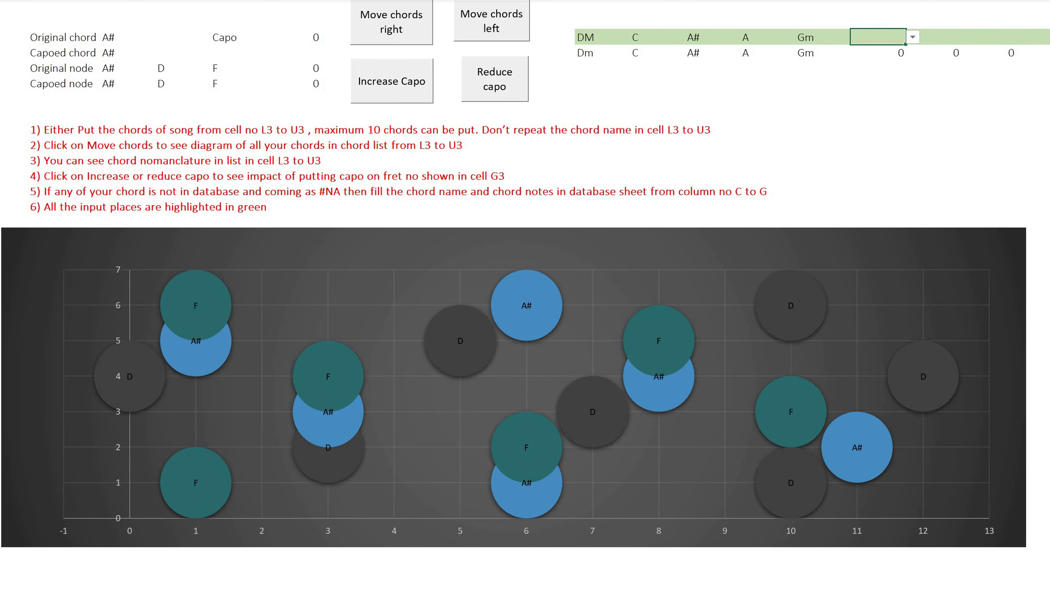
{"action": "key", "text": "ctrl+Page_Down"}
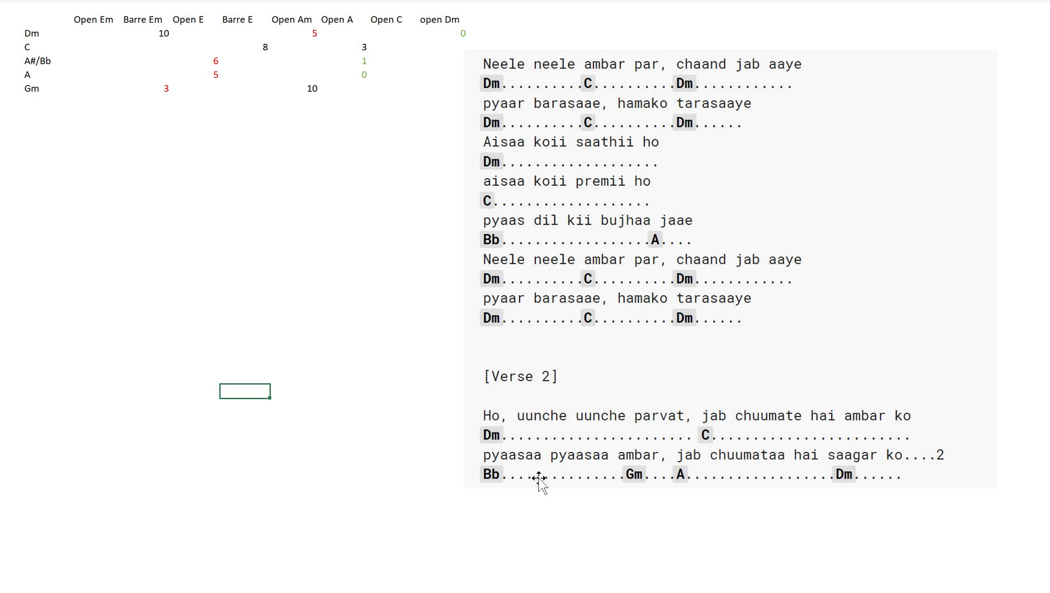